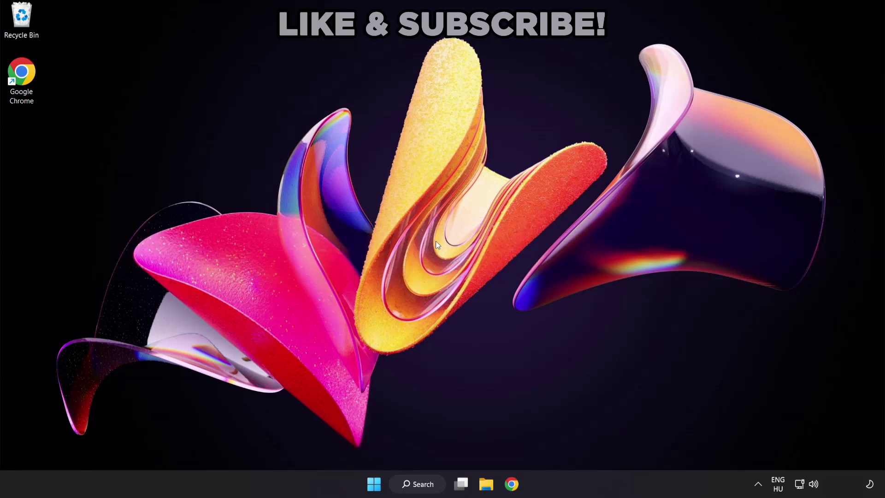
Step: Search Windows for 'device manager'
{"action": "left_click", "coordinate": [425, 488]}
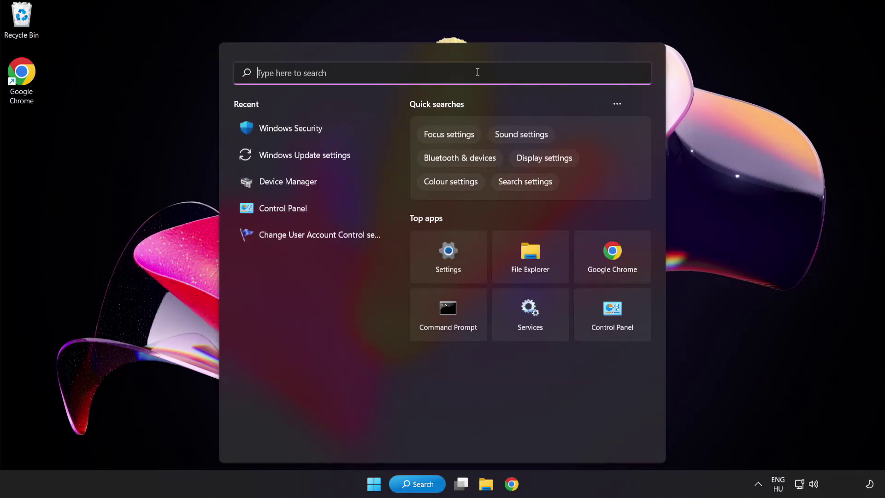
{"action": "type", "text": "device manager"}
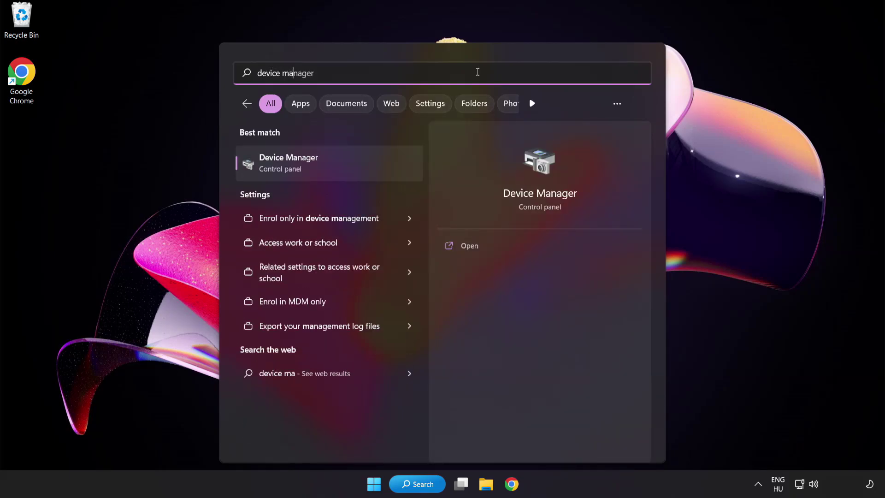
Step: Auto-update the VMware SVGA 3D display driver; the best driver is already installed
{"action": "left_click", "coordinate": [354, 166]}
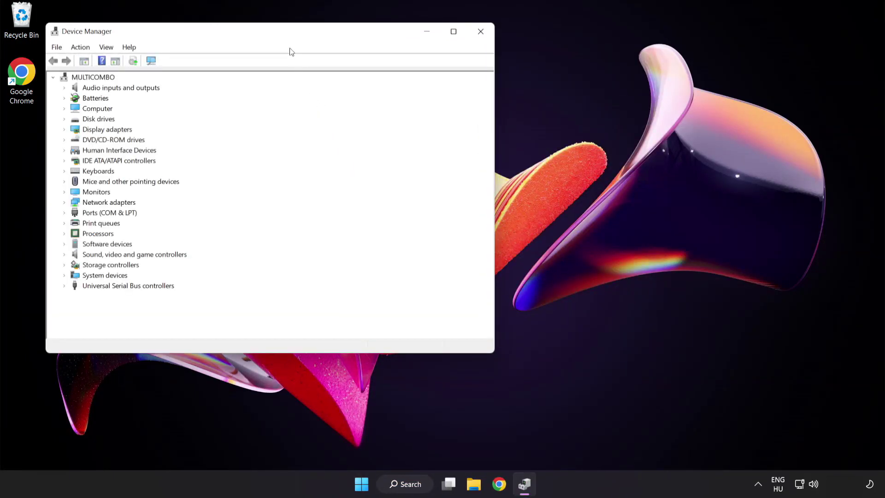
{"action": "left_click_drag", "start_coordinate": [286, 35], "coordinate": [435, 92]}
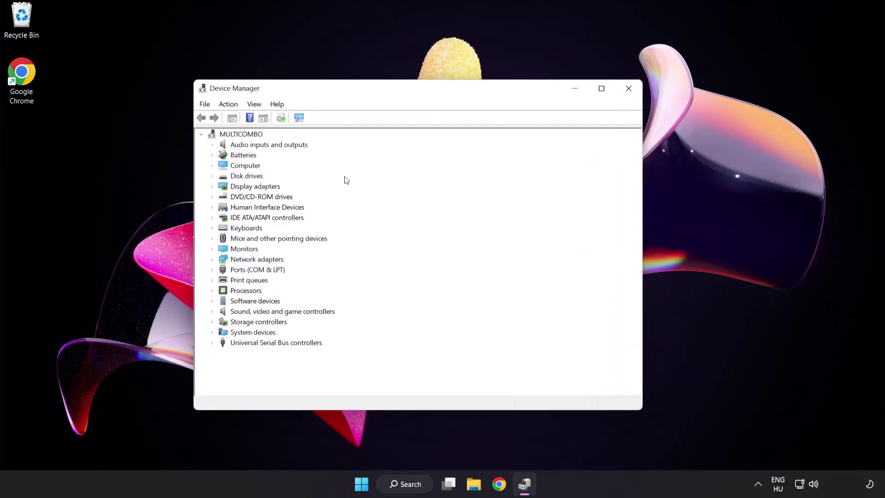
{"action": "left_click", "coordinate": [274, 189]}
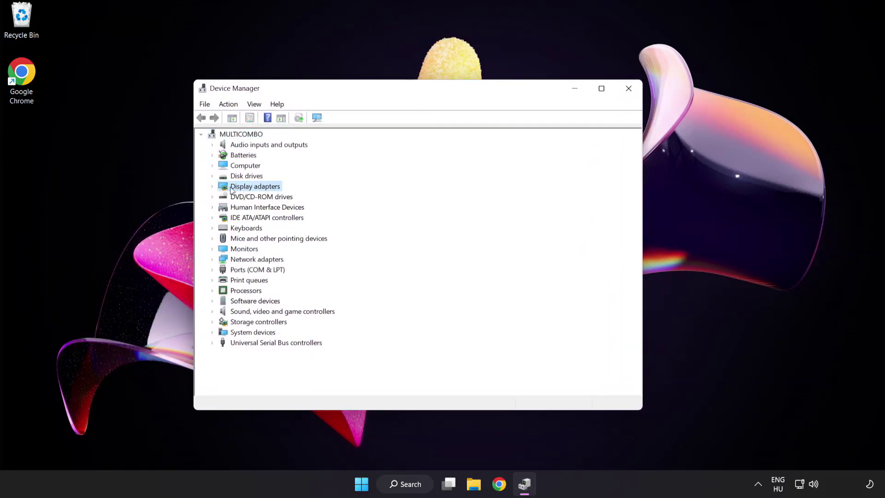
{"action": "left_click", "coordinate": [213, 187]}
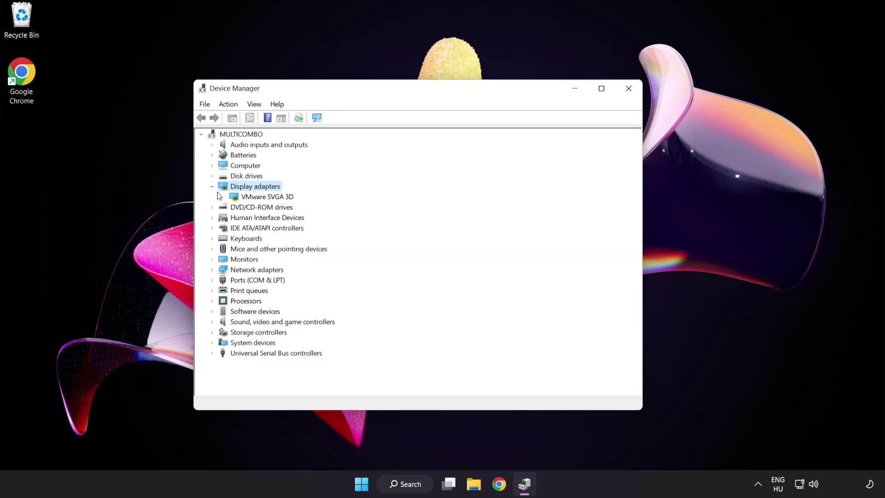
{"action": "left_click", "coordinate": [233, 200]}
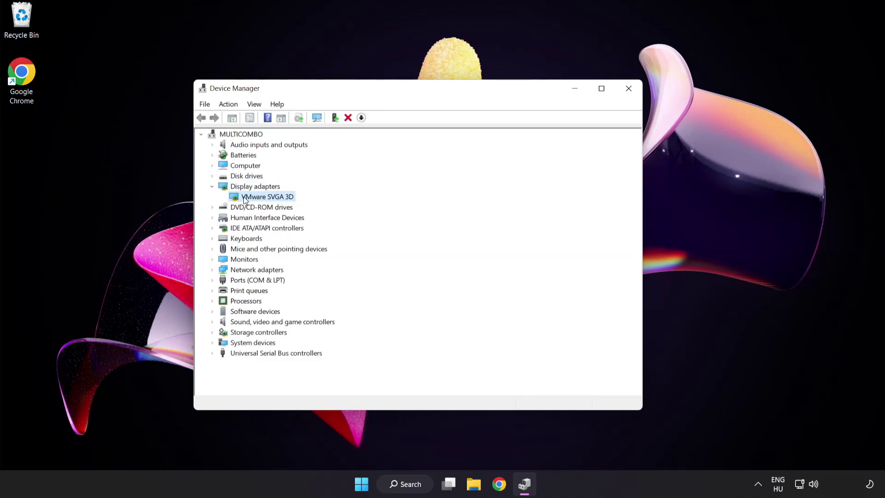
{"action": "right_click", "coordinate": [260, 197]}
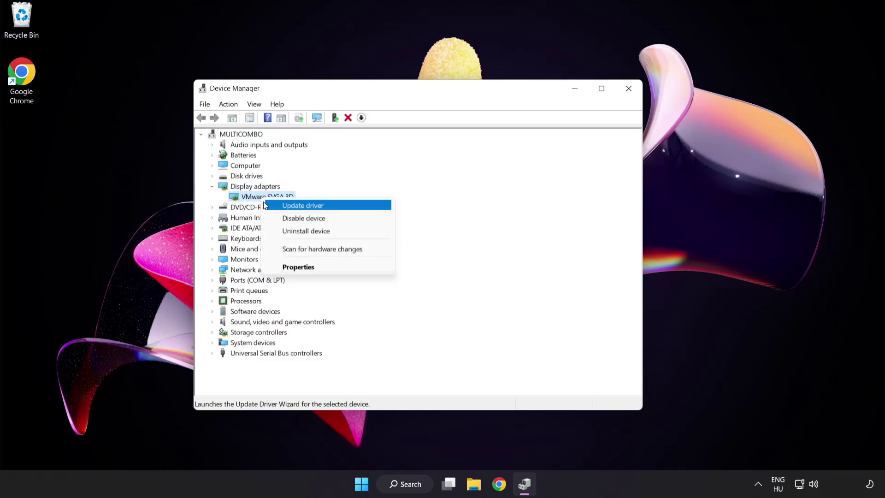
{"action": "left_click", "coordinate": [344, 207]}
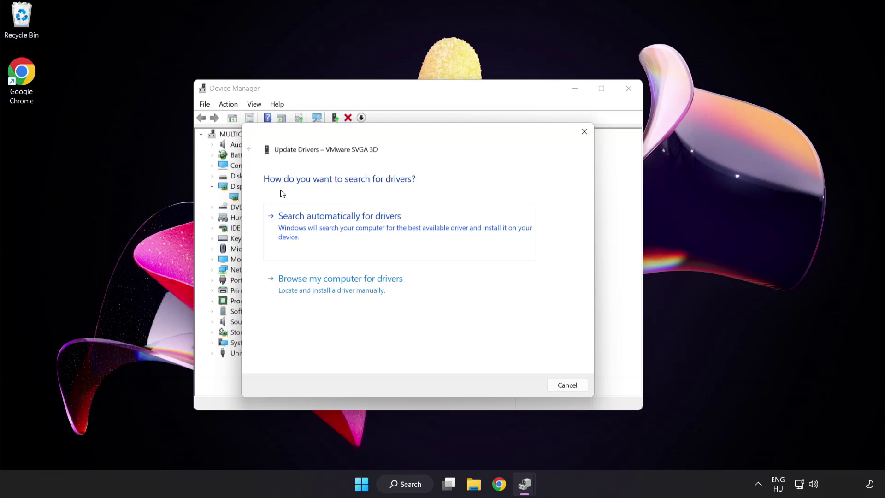
{"action": "left_click", "coordinate": [386, 226]}
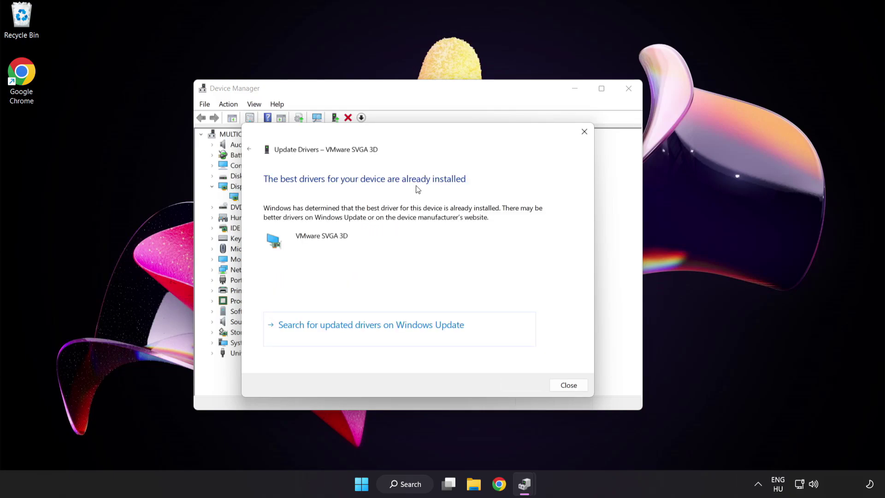
{"action": "left_click", "coordinate": [566, 386]}
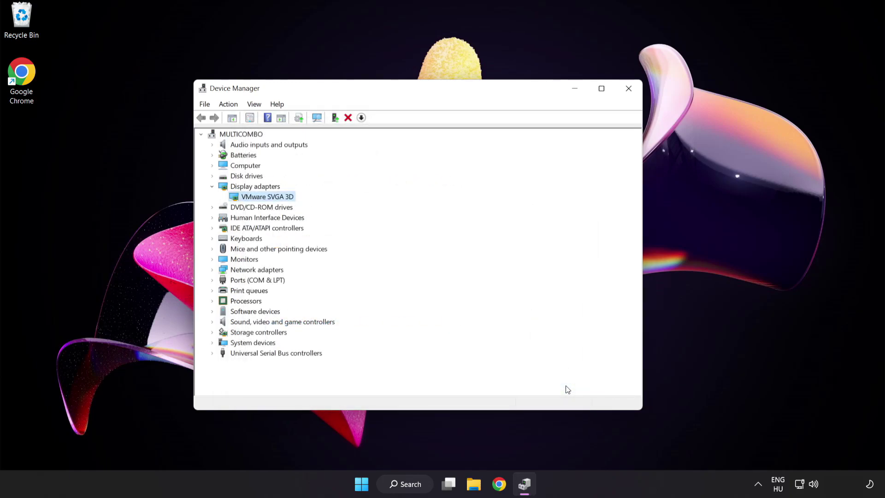
Step: Close Device Manager and search Windows for 'update'
{"action": "left_click", "coordinate": [629, 92]}
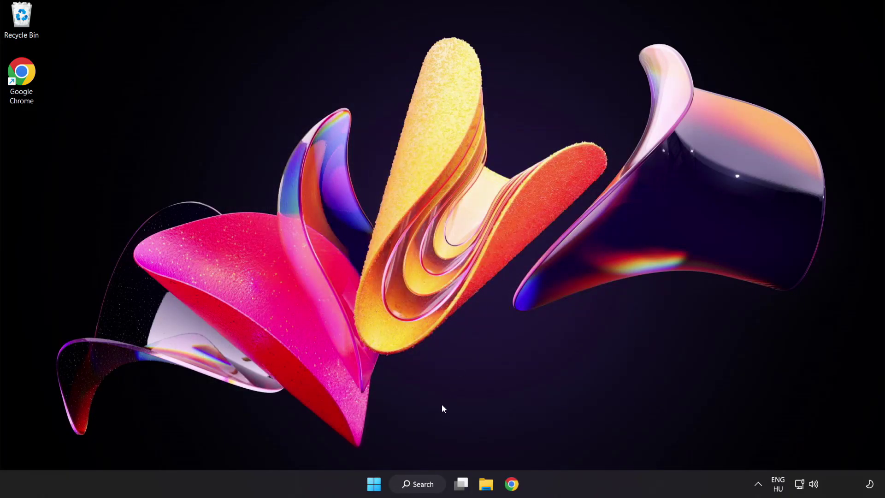
{"action": "left_click", "coordinate": [418, 484]}
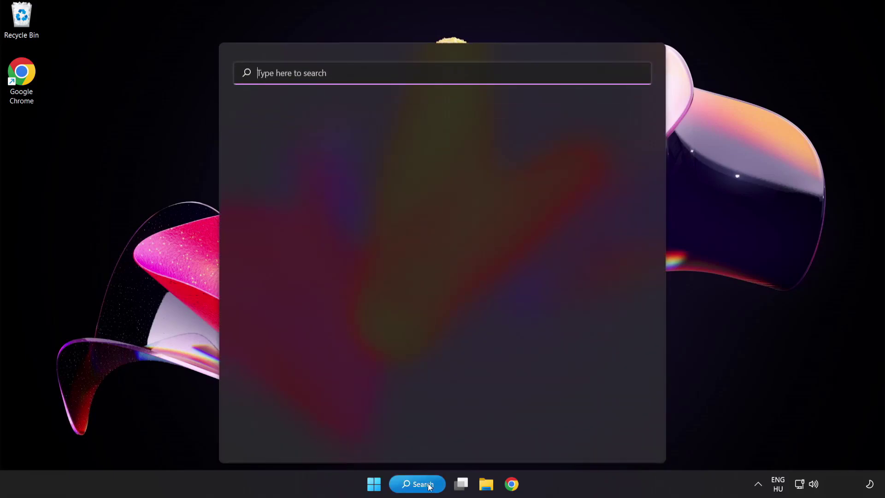
{"action": "type", "text": "update"}
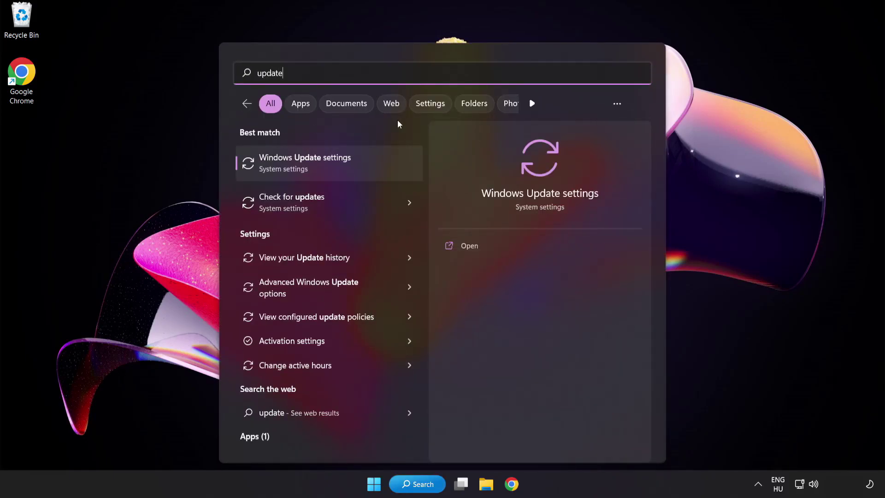
Step: Check Windows Update, confirm the PC is up to date, and close Settings
{"action": "left_click", "coordinate": [339, 169]}
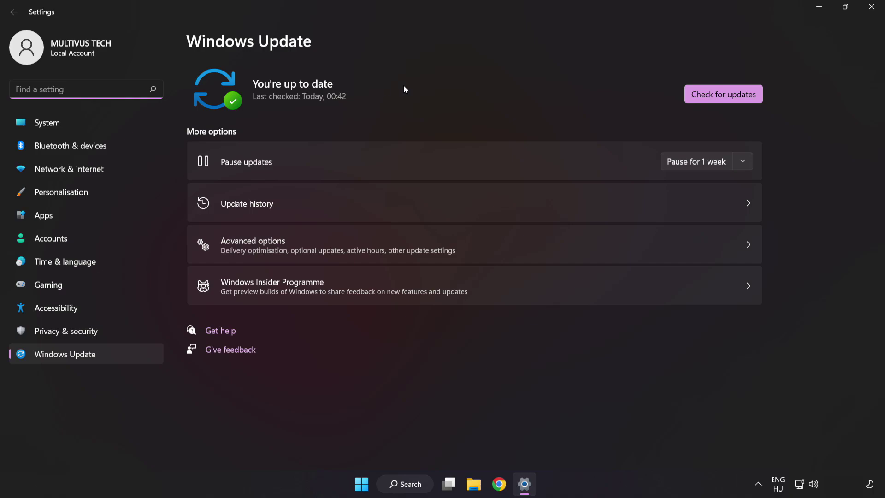
{"action": "left_click", "coordinate": [721, 99]}
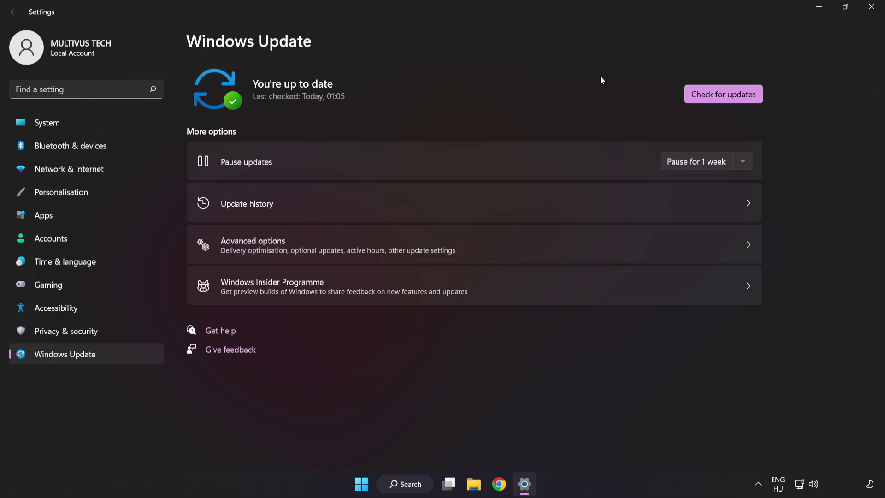
{"action": "left_click", "coordinate": [871, 13]}
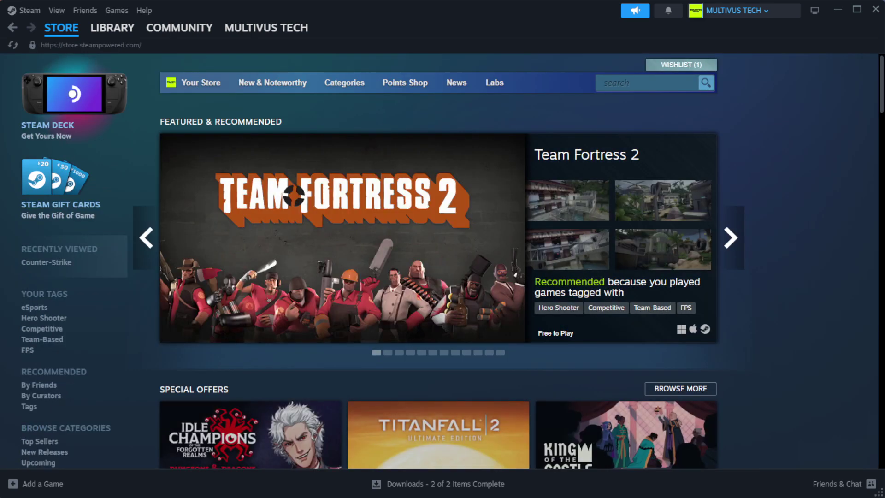
Step: Go to the Steam Library home and bring up YOUR NOT WORKING GAME's context menu
{"action": "mouse_move", "coordinate": [128, 33]}
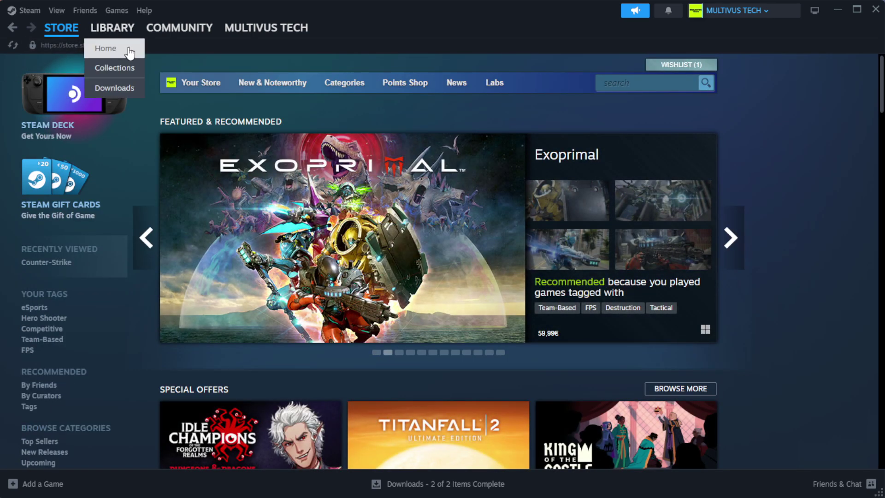
{"action": "left_click", "coordinate": [127, 50]}
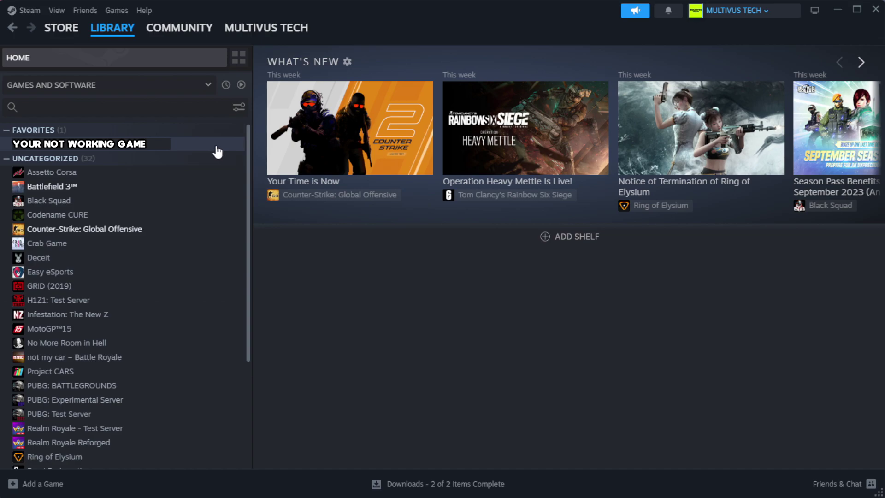
{"action": "right_click", "coordinate": [218, 147]}
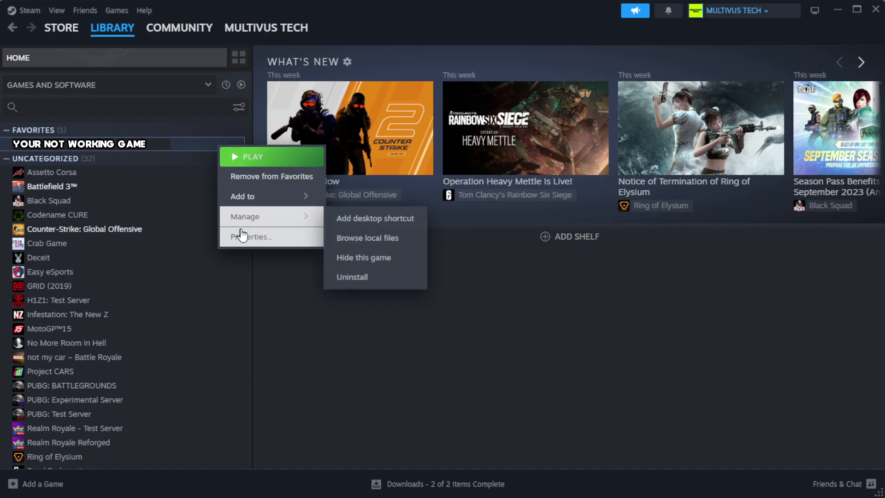
Step: Verify the game's installed files from its Properties, validating all 1039 files
{"action": "left_click", "coordinate": [280, 243]}
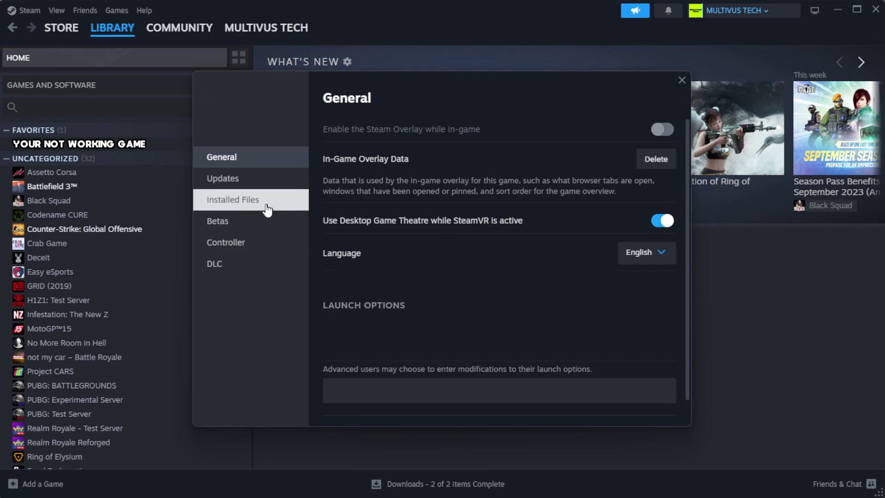
{"action": "left_click", "coordinate": [291, 210]}
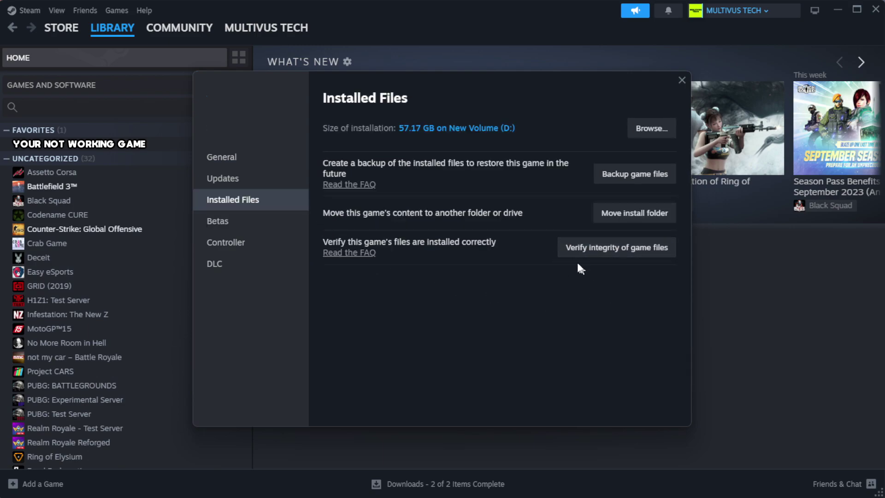
{"action": "left_click", "coordinate": [622, 257]}
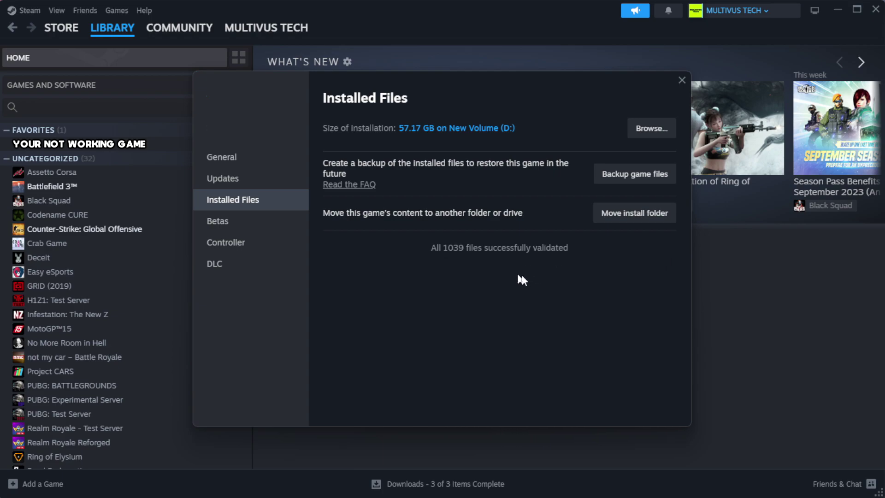
Step: Open the game's install folder and the YOUR NOT WORKING GAME shortcut's Properties dialog
{"action": "left_click", "coordinate": [650, 138]}
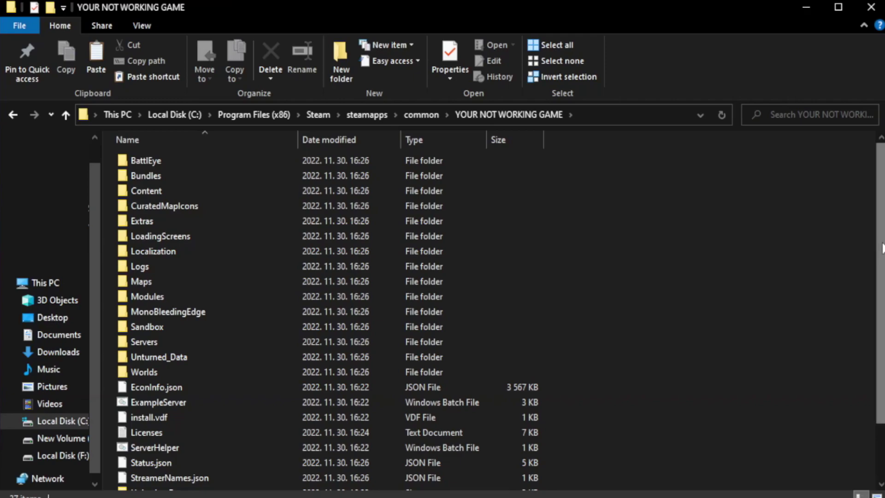
{"action": "scroll", "coordinate": [882, 330], "scroll_direction": "down", "scroll_amount": 2}
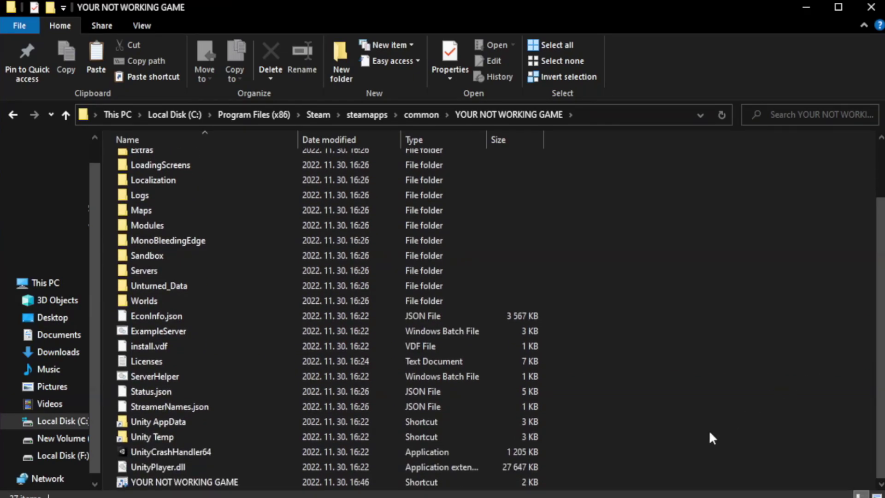
{"action": "left_click", "coordinate": [348, 485]}
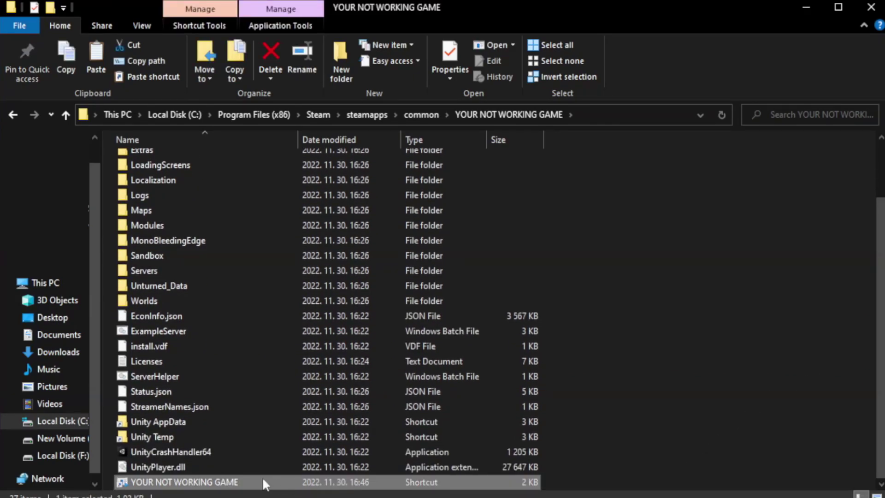
{"action": "right_click", "coordinate": [296, 482]}
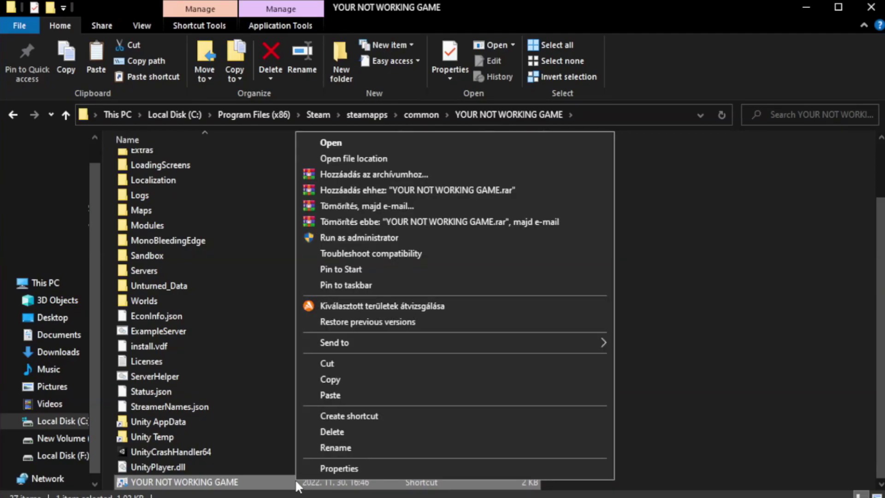
{"action": "left_click", "coordinate": [451, 468]}
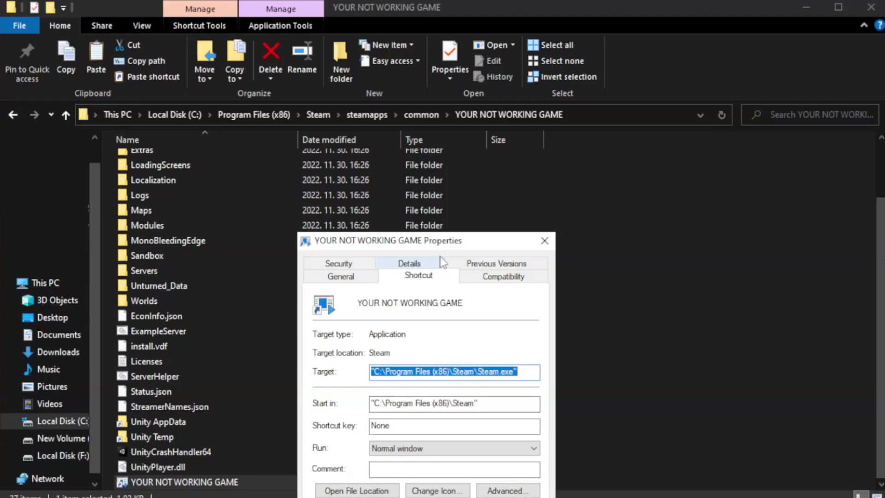
{"action": "left_click_drag", "start_coordinate": [445, 244], "coordinate": [445, 90]}
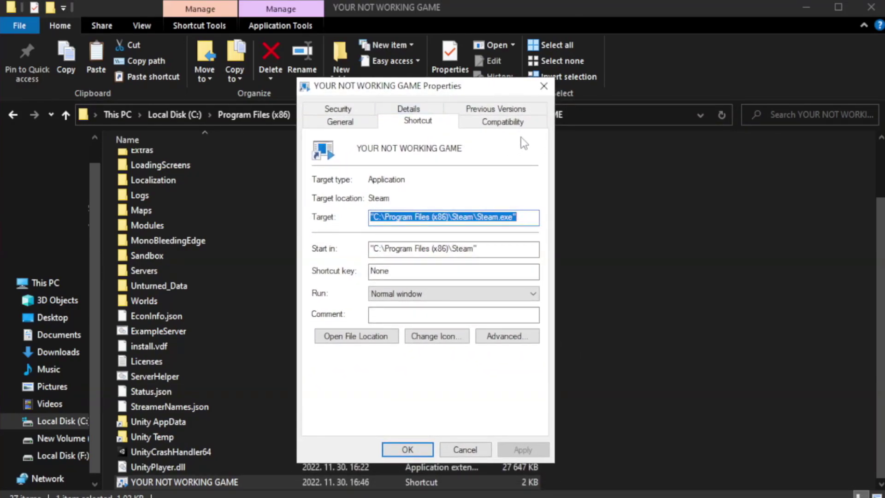
Step: Set the shortcut to Windows 8 compatibility mode and run as administrator, then apply
{"action": "left_click", "coordinate": [498, 124]}
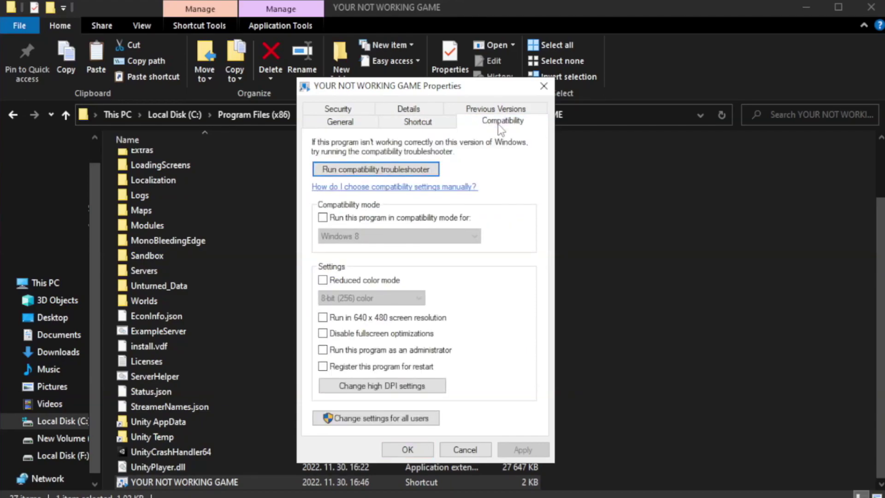
{"action": "left_click", "coordinate": [350, 217]}
{"action": "left_click", "coordinate": [398, 236]}
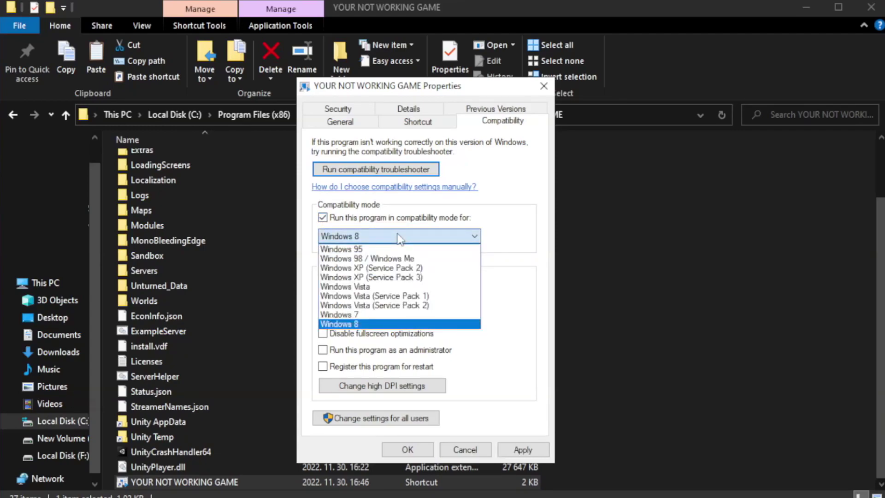
{"action": "left_click", "coordinate": [375, 325]}
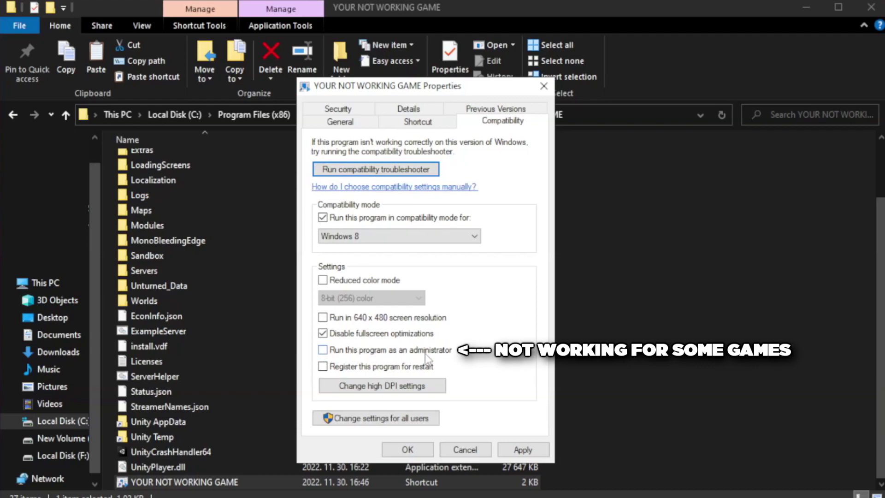
{"action": "left_click", "coordinate": [347, 355]}
{"action": "left_click", "coordinate": [523, 450]}
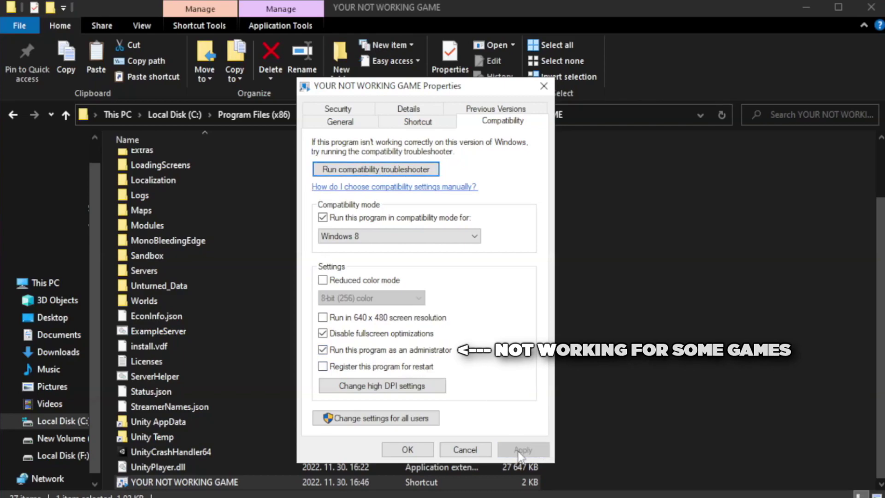
{"action": "left_click", "coordinate": [405, 451]}
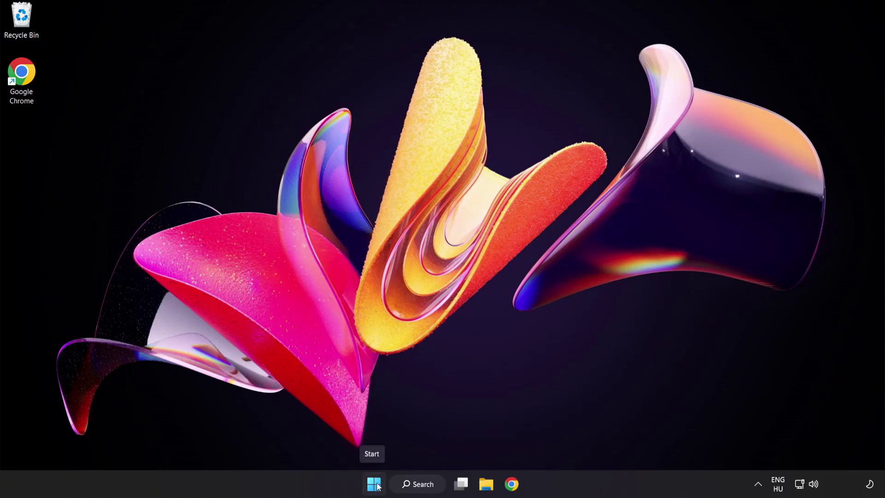
Step: Open the Win+X quick menu from the Start button
{"action": "right_click", "coordinate": [377, 487]}
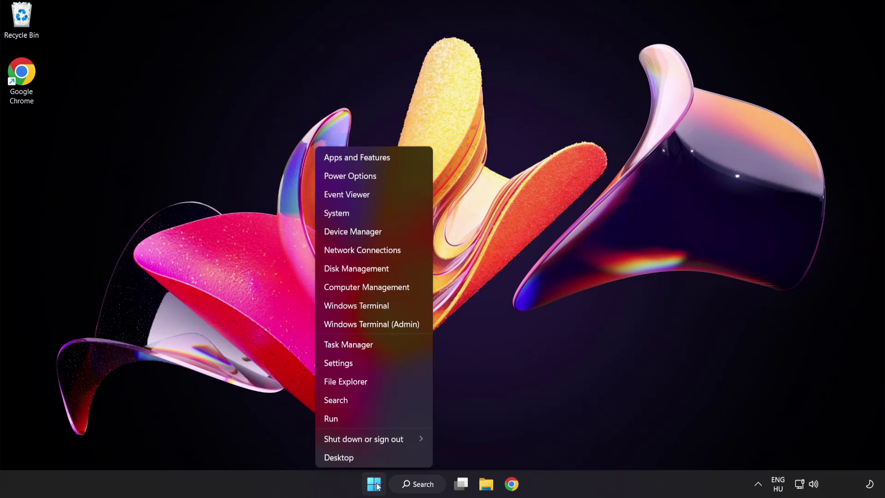
Step: Disable Cortana, Phone Link, Terminal and Windows Security notification icon as startup apps
{"action": "left_click", "coordinate": [383, 346]}
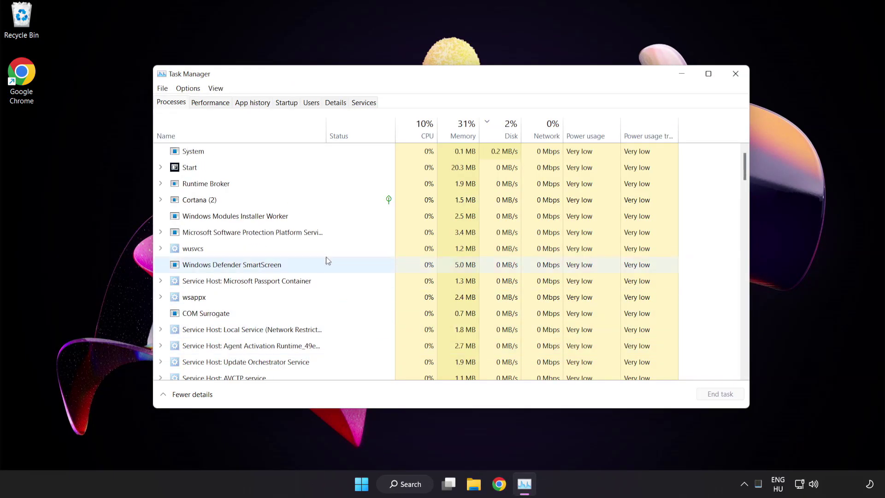
{"action": "left_click", "coordinate": [291, 104]}
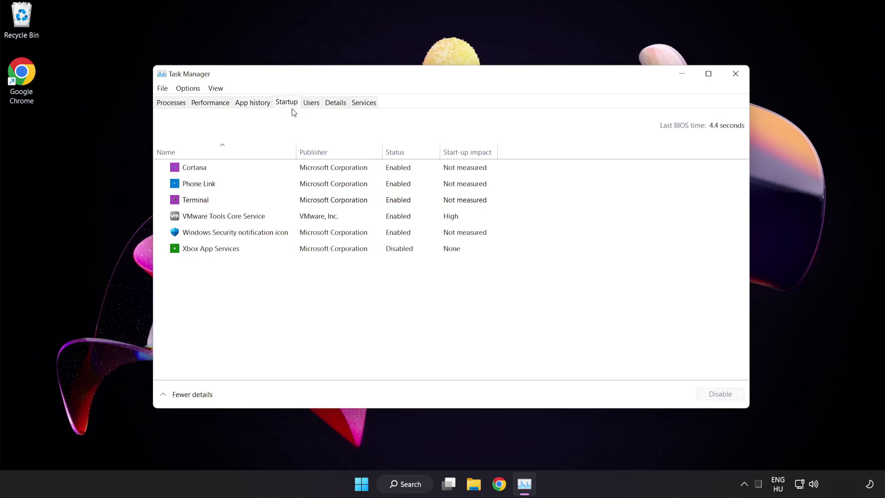
{"action": "left_click", "coordinate": [293, 172]}
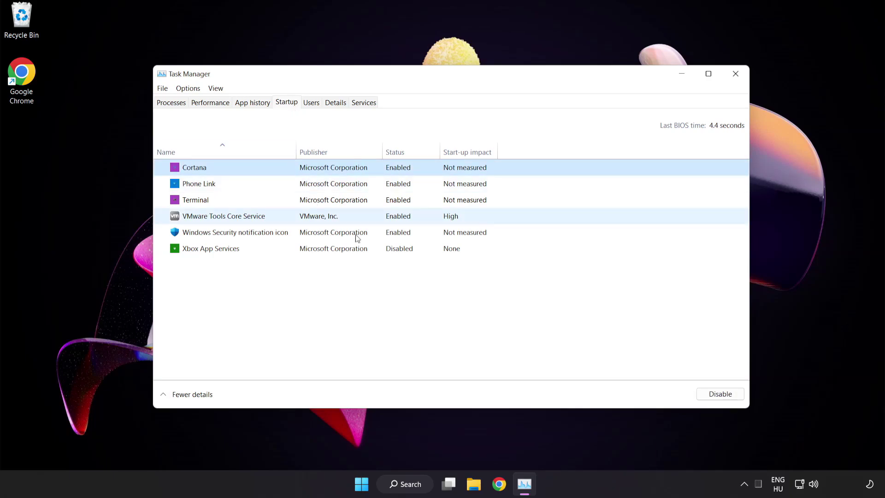
{"action": "left_click", "coordinate": [725, 398]}
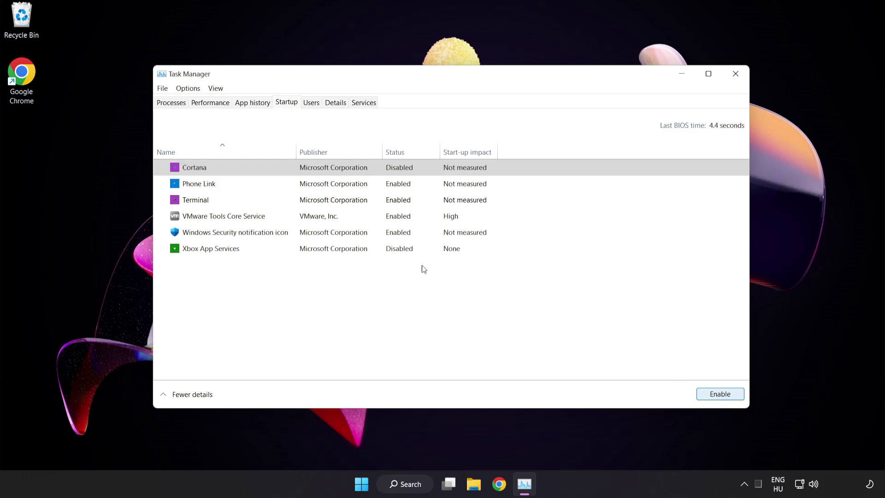
{"action": "left_click", "coordinate": [275, 184]}
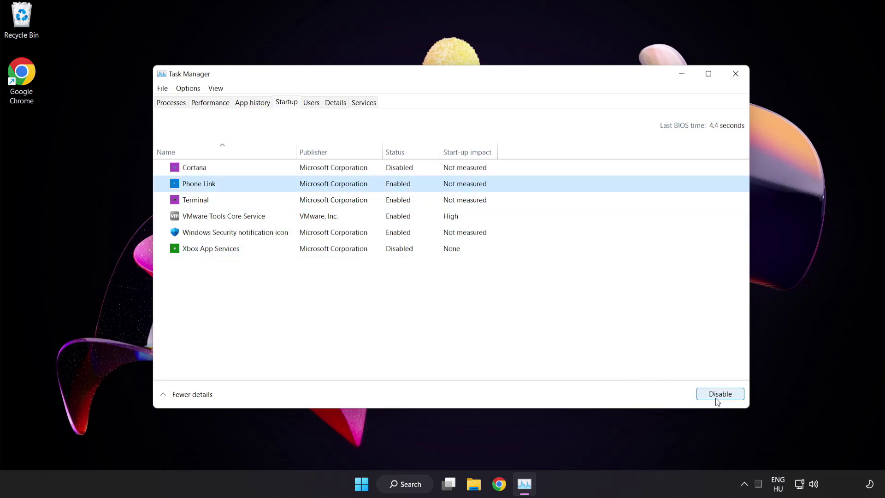
{"action": "left_click", "coordinate": [717, 399]}
{"action": "left_click", "coordinate": [280, 201]}
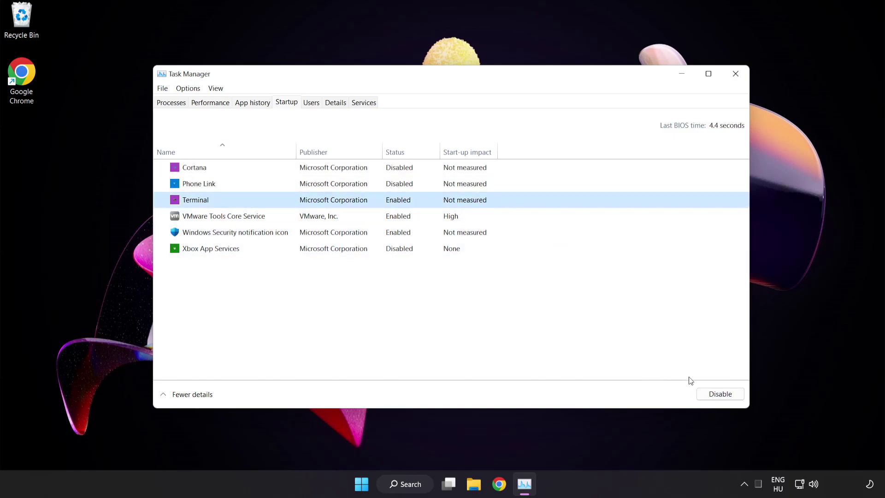
{"action": "left_click", "coordinate": [713, 394]}
{"action": "left_click", "coordinate": [300, 235]}
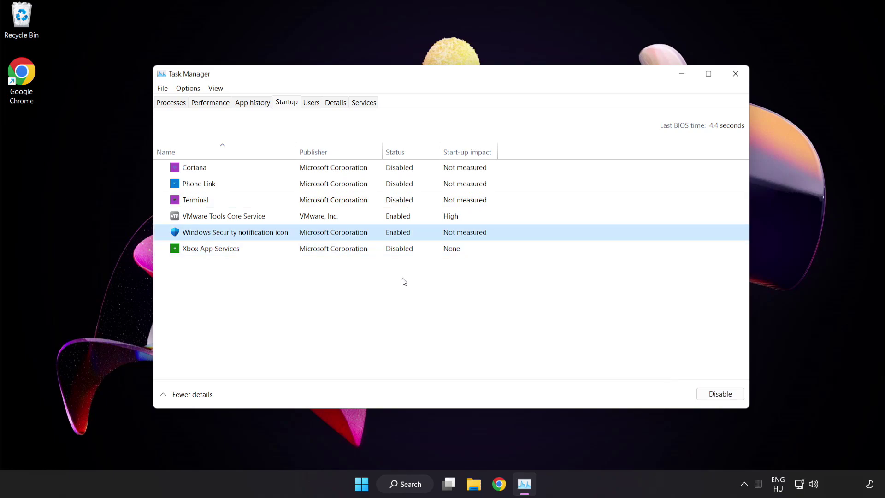
{"action": "left_click", "coordinate": [713, 397]}
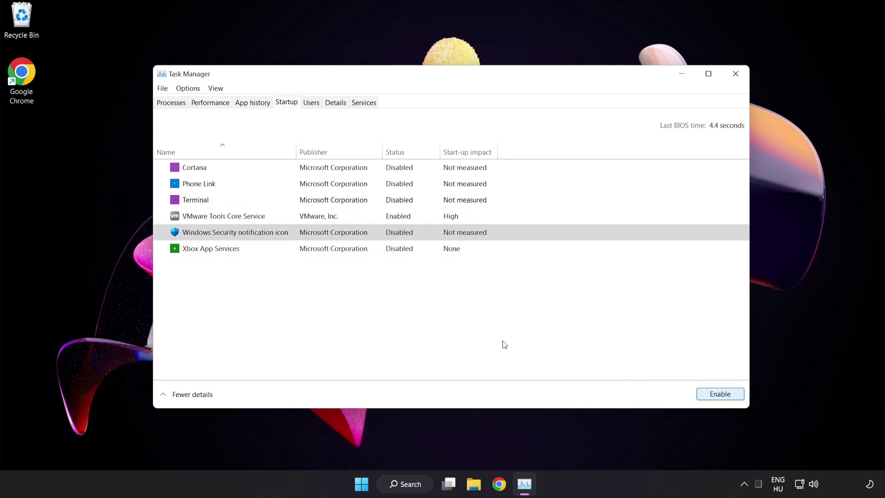
Step: Close Task Manager and launch Command Prompt as administrator from a 'cmd' search
{"action": "left_click", "coordinate": [736, 76]}
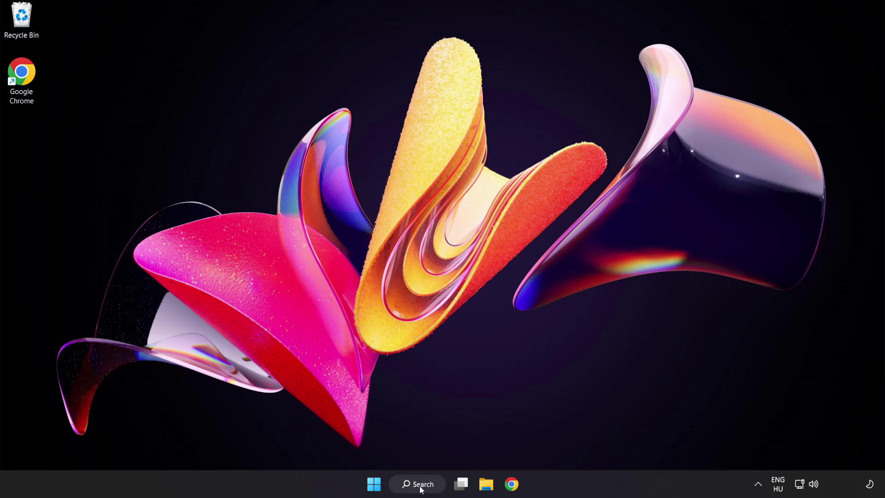
{"action": "left_click", "coordinate": [419, 485]}
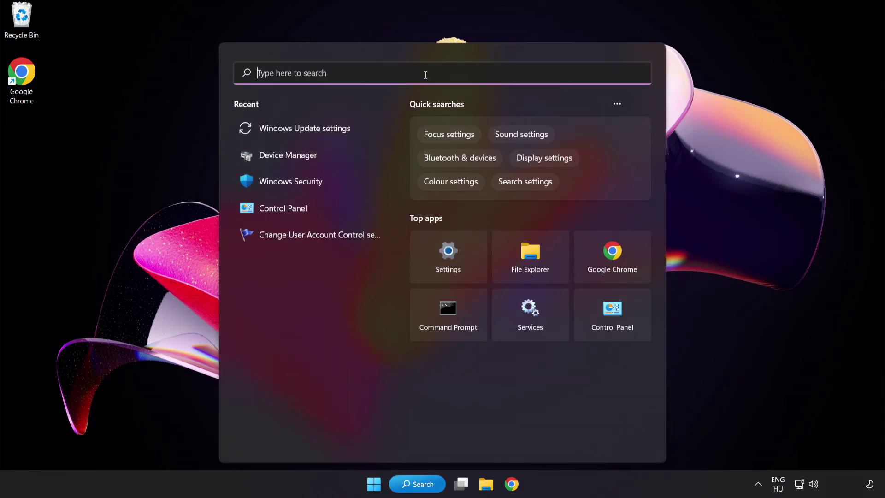
{"action": "type", "text": "cmd"}
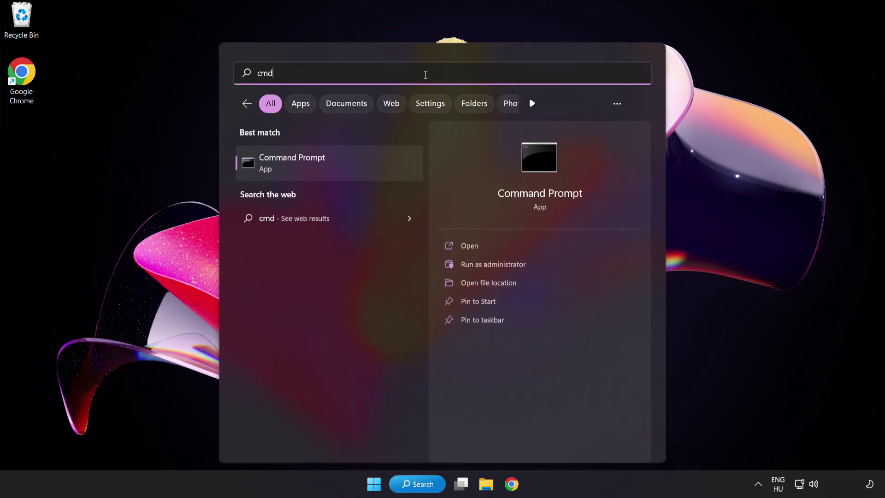
{"action": "right_click", "coordinate": [331, 170]}
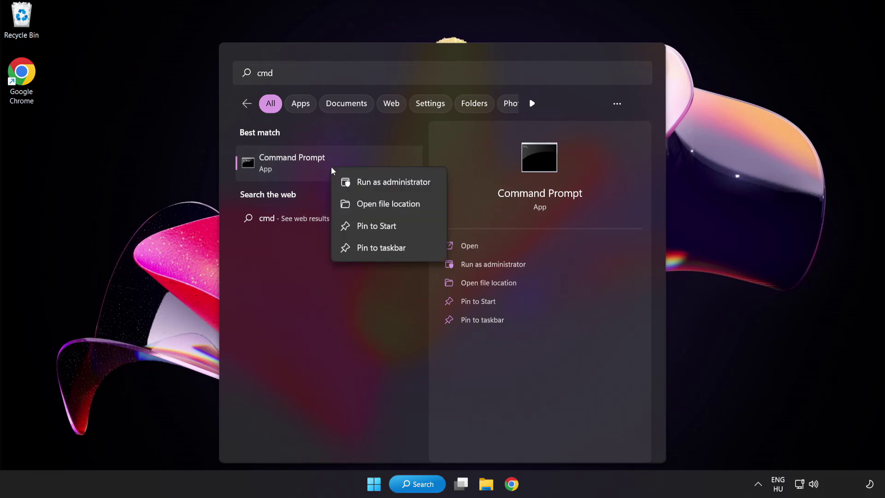
{"action": "left_click", "coordinate": [373, 184]}
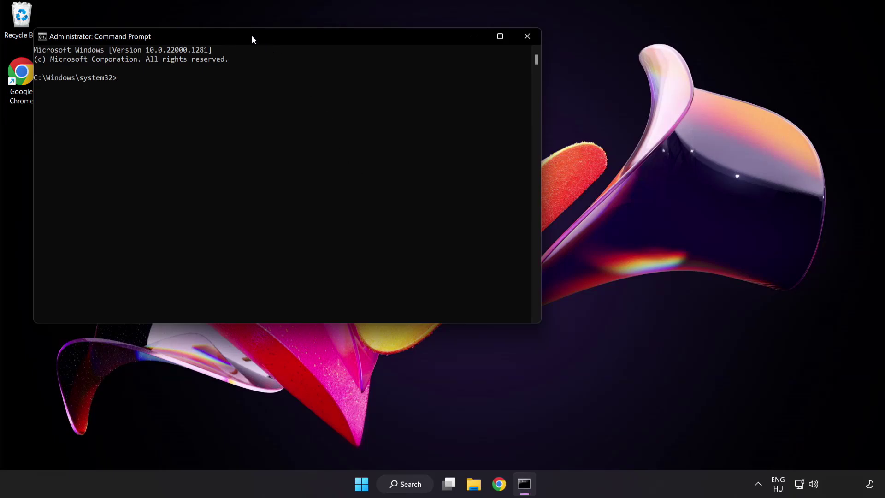
Step: Run sfc /scannow in the administrator Command Prompt
{"action": "left_click_drag", "start_coordinate": [251, 37], "coordinate": [385, 88]}
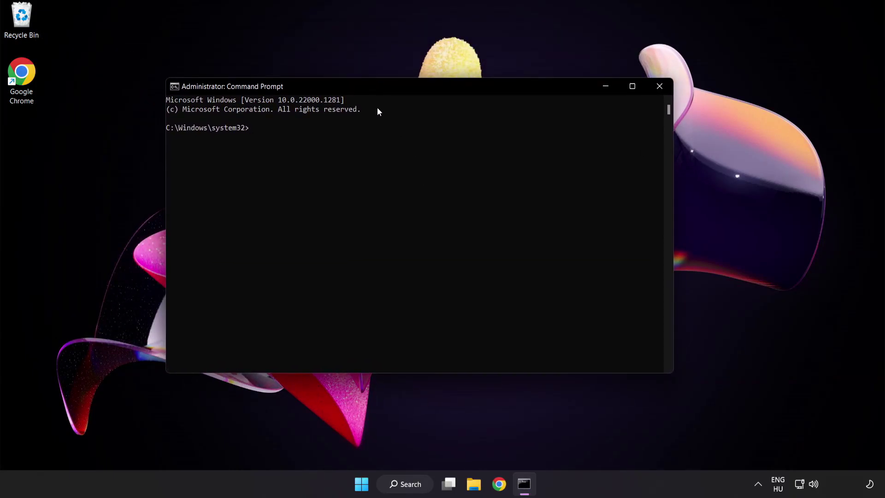
{"action": "type", "text": "sfc"}
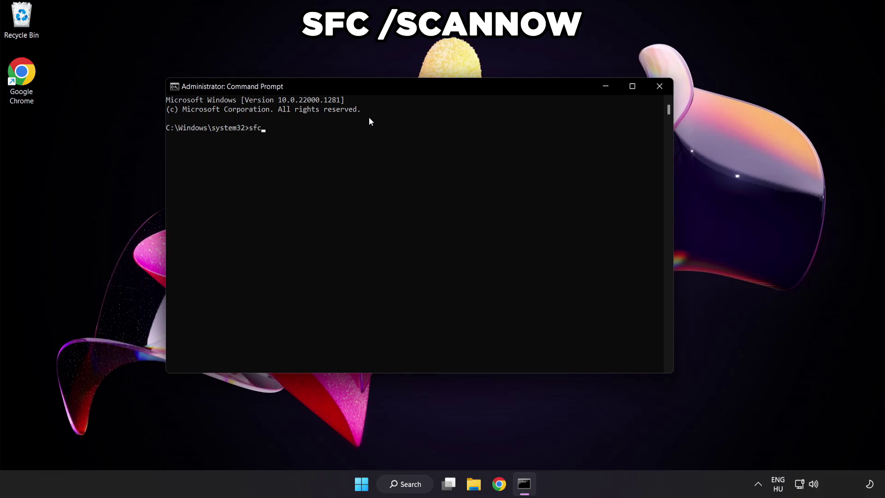
{"action": "type", "text": " /scannow"}
{"action": "key", "text": "Return"}
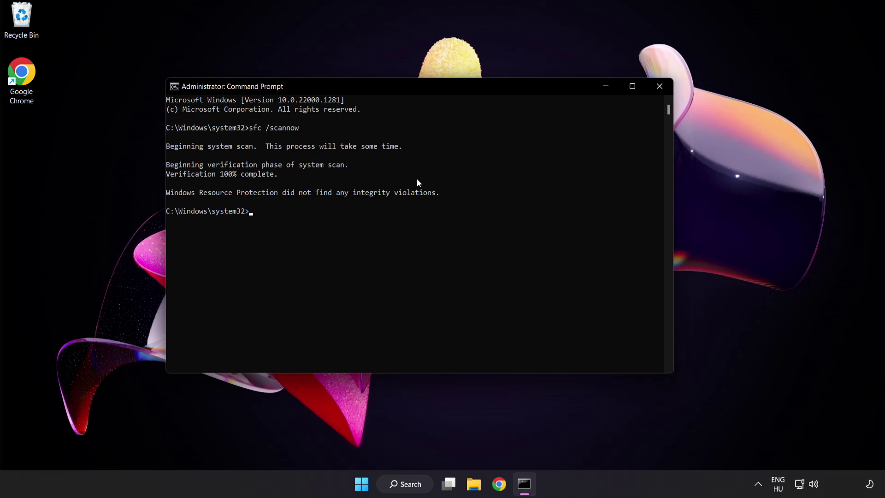
Step: Close the Command Prompt window and view the Start menu's power options
{"action": "left_click", "coordinate": [657, 89]}
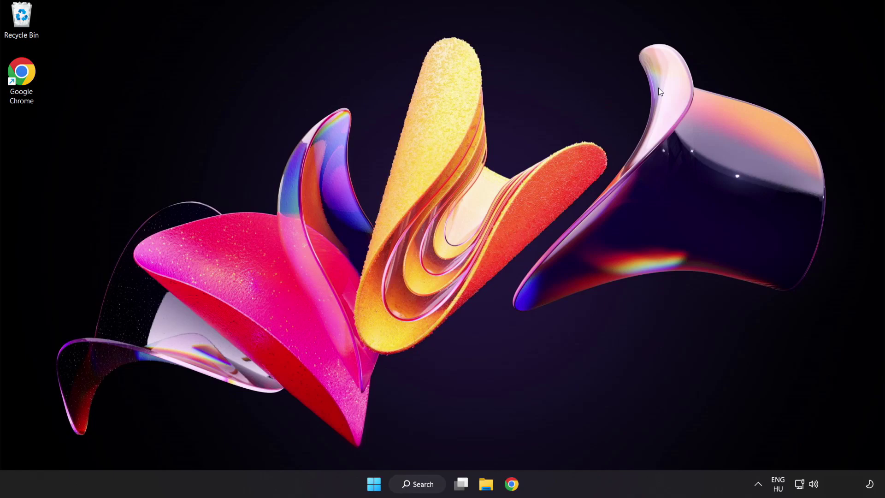
{"action": "left_click", "coordinate": [374, 484]}
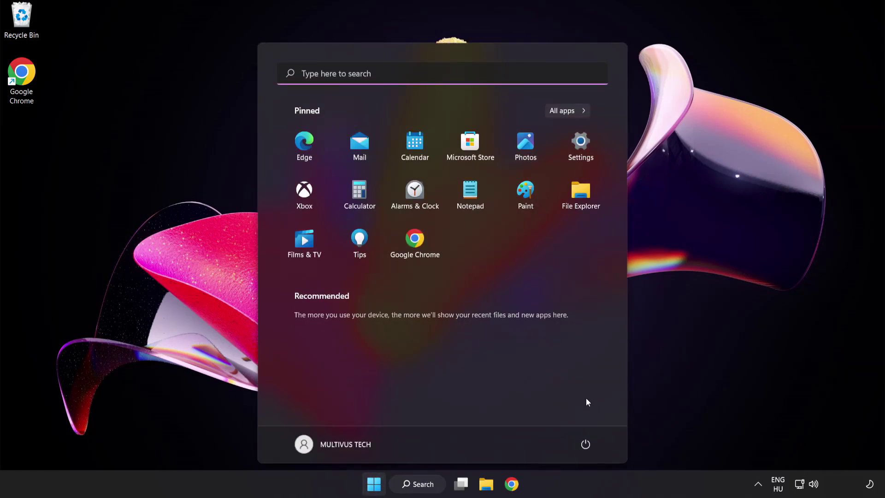
{"action": "left_click", "coordinate": [585, 444]}
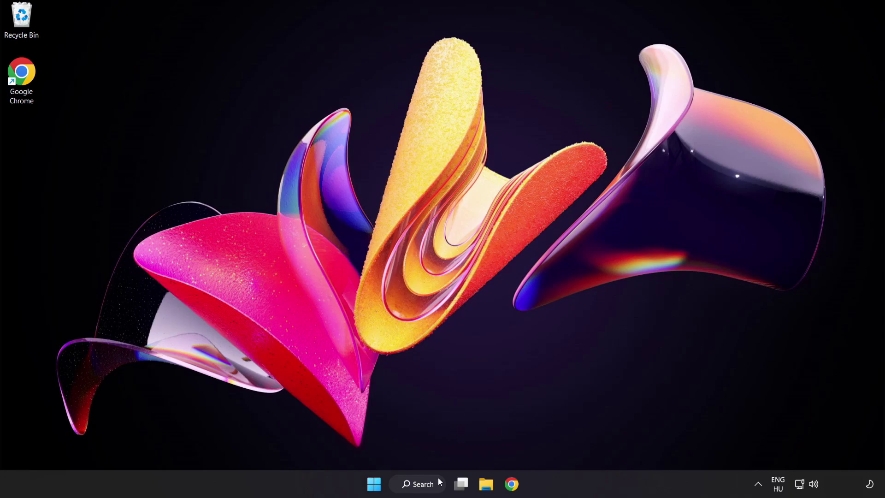
Step: Search for 'security' and launch the Windows Security app
{"action": "left_click", "coordinate": [427, 488]}
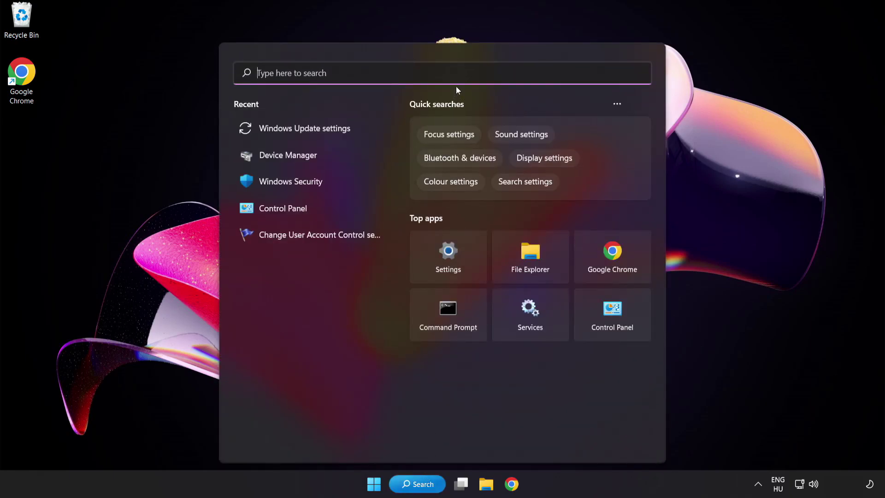
{"action": "type", "text": "security"}
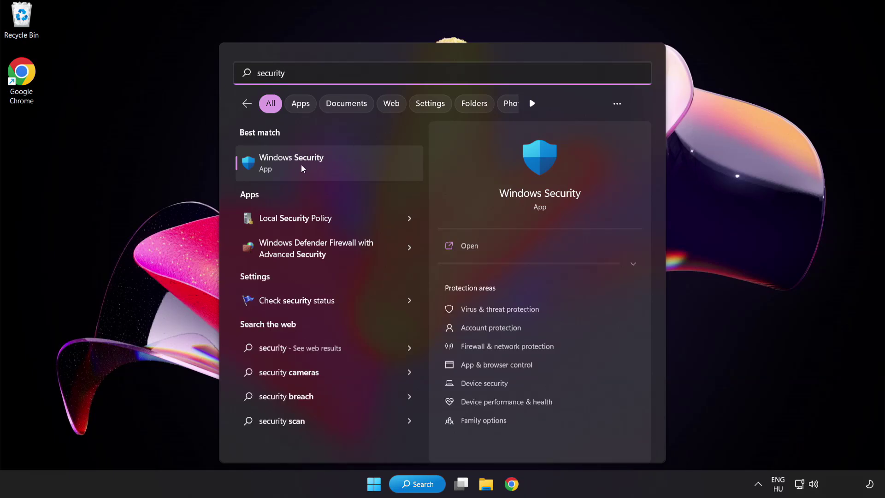
{"action": "left_click", "coordinate": [335, 162]}
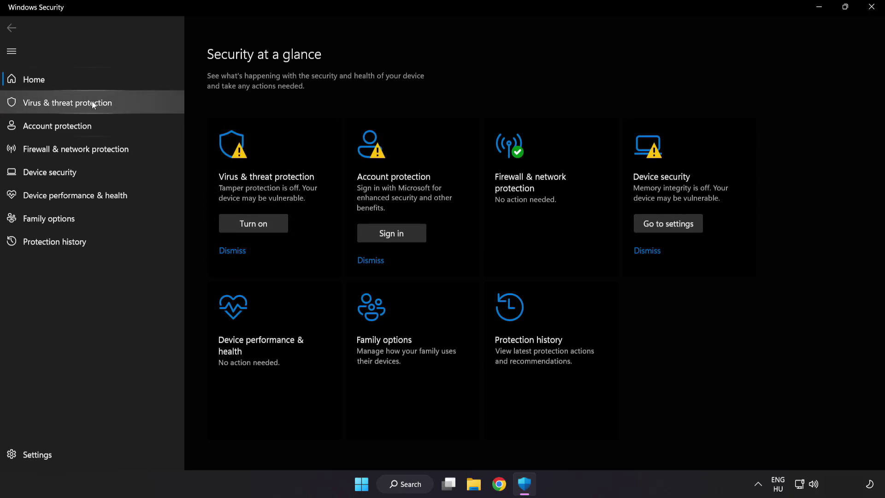
Step: Go to Virus & threat protection settings and open Add or remove exclusions
{"action": "left_click", "coordinate": [135, 106]}
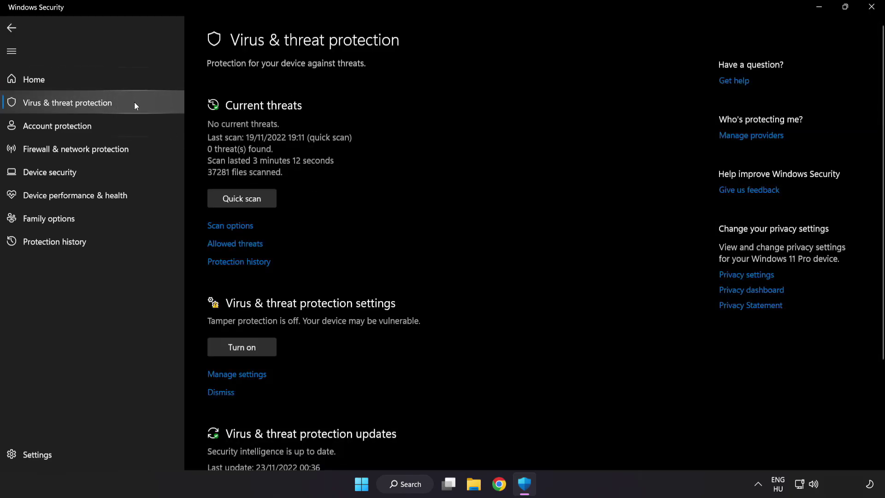
{"action": "scroll", "coordinate": [560, 135], "scroll_direction": "down", "scroll_amount": 3}
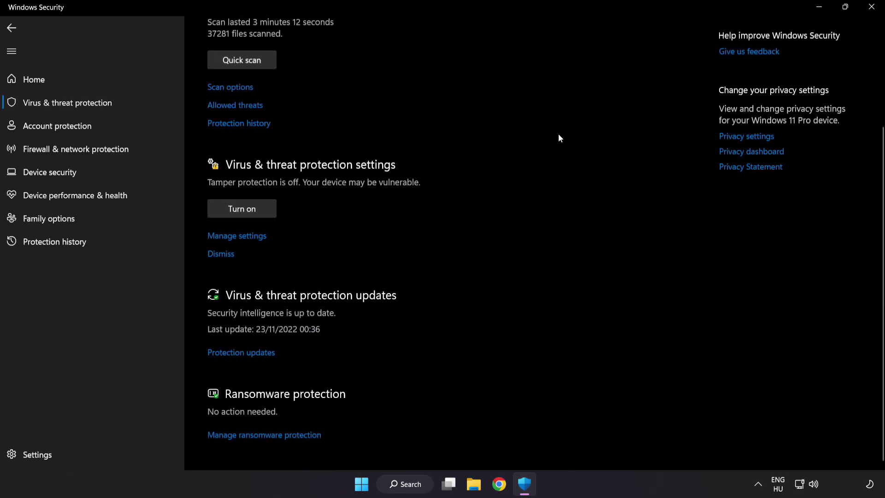
{"action": "left_click", "coordinate": [243, 237]}
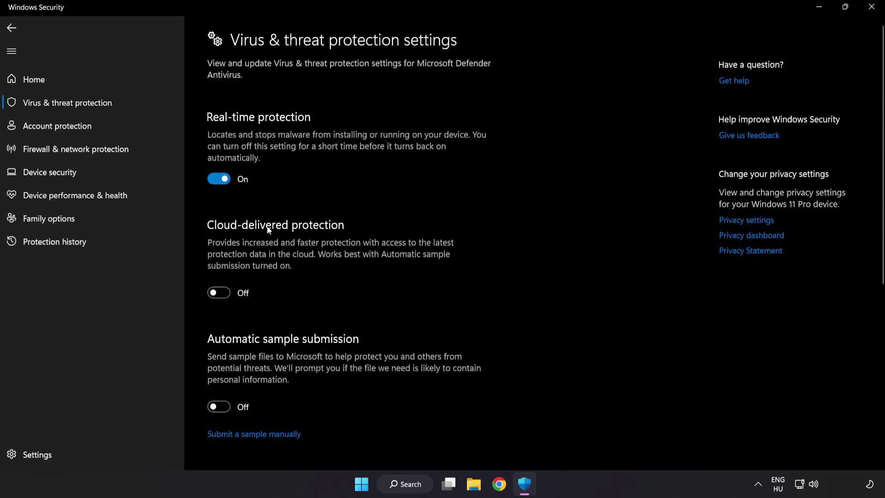
{"action": "scroll", "coordinate": [514, 240], "scroll_direction": "down", "scroll_amount": 6}
{"action": "scroll", "coordinate": [514, 240], "scroll_direction": "down", "scroll_amount": 1}
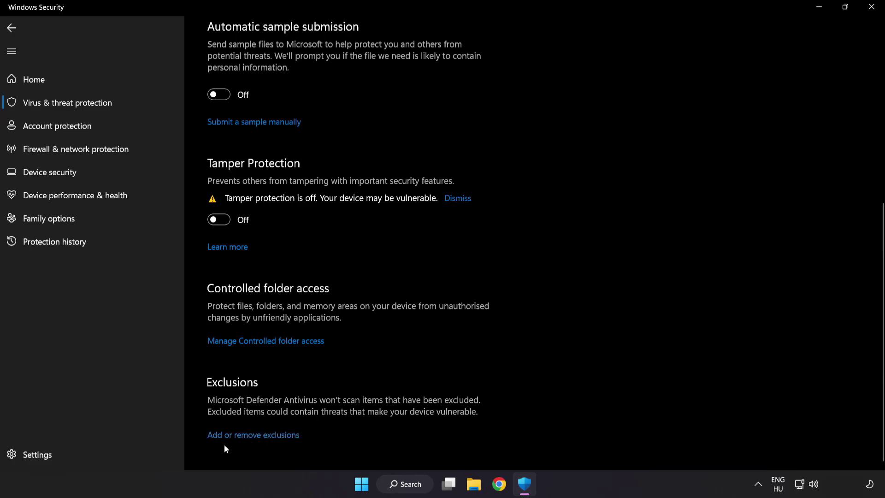
{"action": "left_click", "coordinate": [259, 436]}
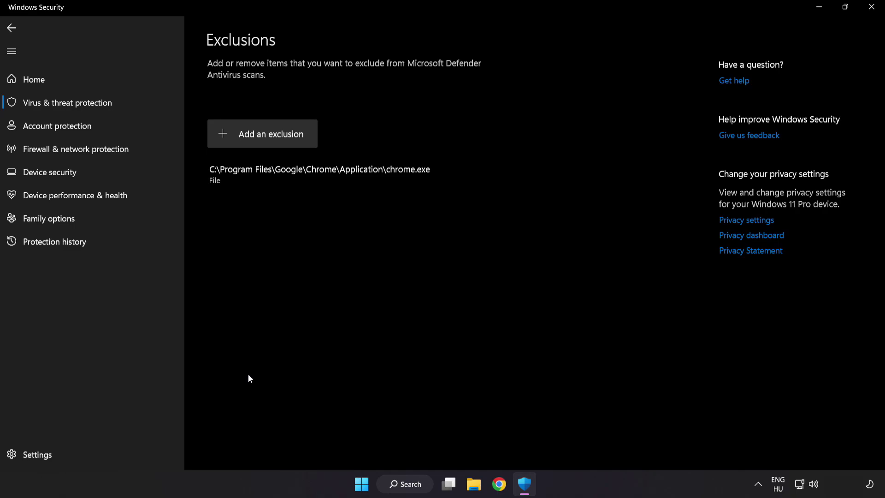
Step: Show the Add an exclusion choices: File, Folder, File type, Process
{"action": "left_click", "coordinate": [264, 139]}
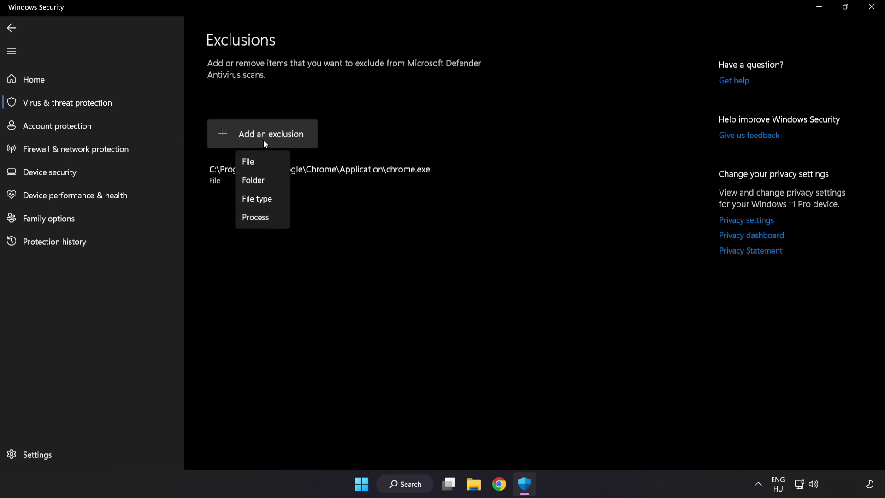
Step: Pick the NOT WORKING APP shortcut in C:\Program Files (x86)\NOT WORKING APP as a file exclusion
{"action": "left_click", "coordinate": [257, 164]}
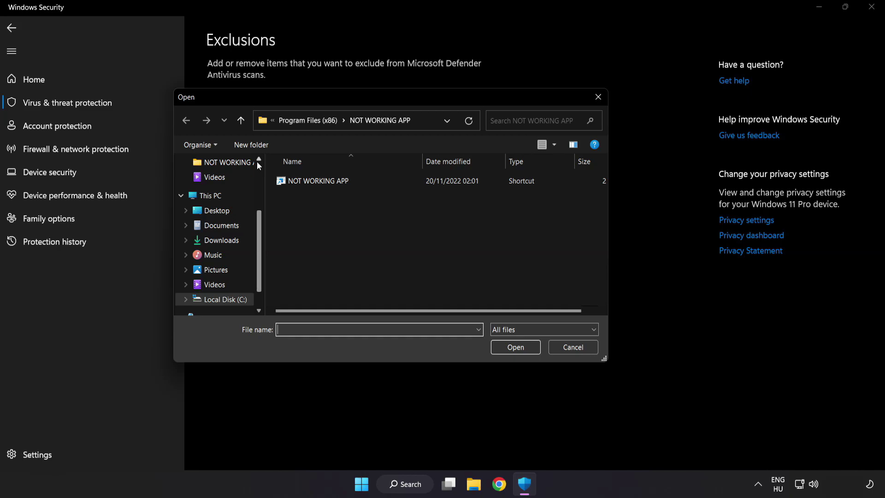
{"action": "left_click", "coordinate": [284, 123]}
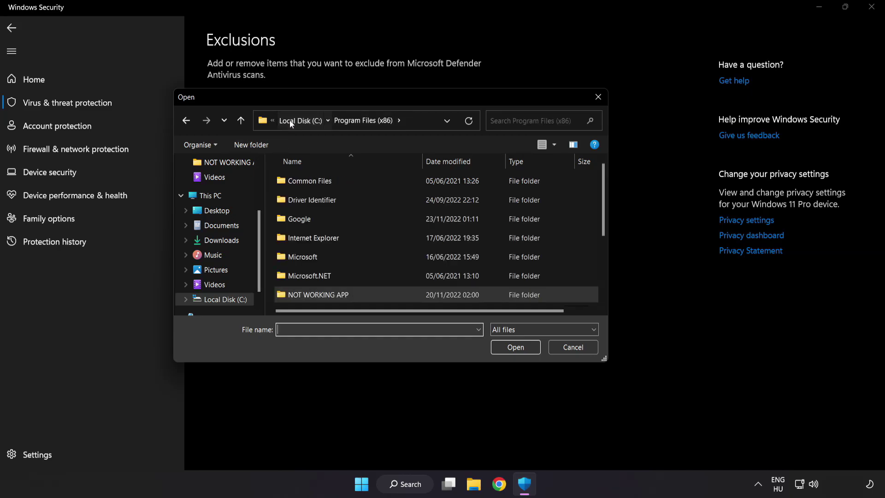
{"action": "left_click", "coordinate": [289, 120]}
{"action": "left_click", "coordinate": [292, 119]}
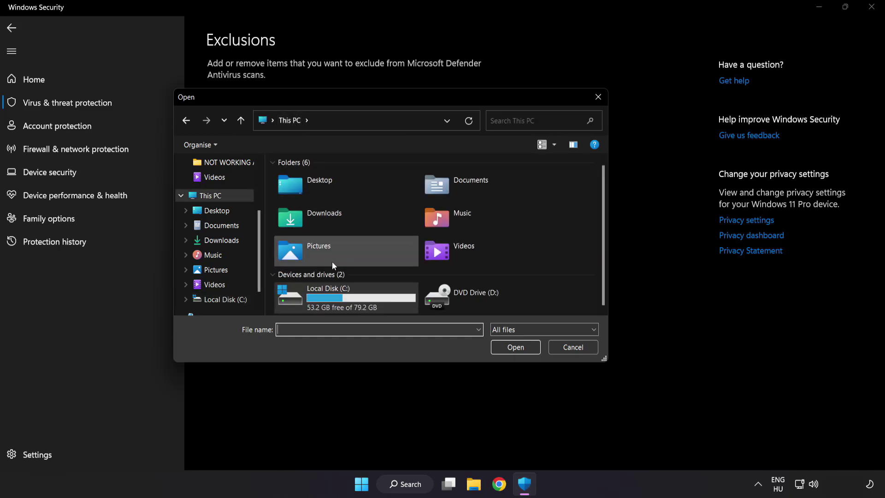
{"action": "double_click", "coordinate": [330, 301]}
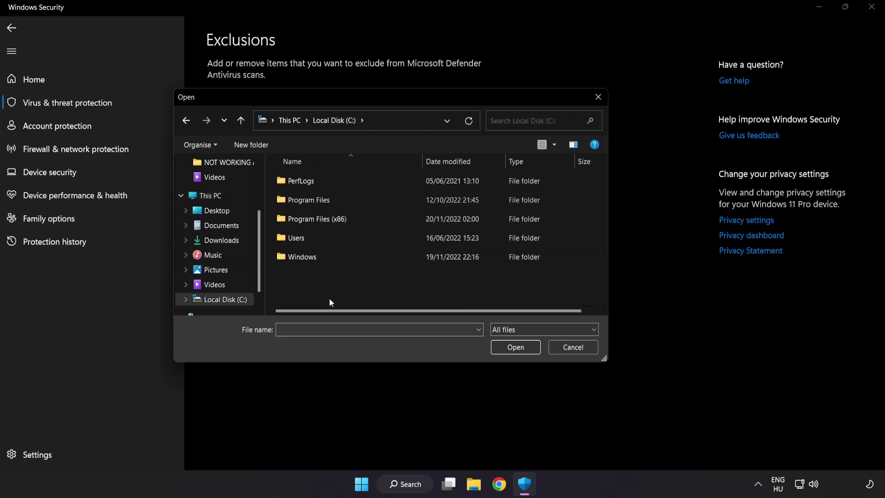
{"action": "double_click", "coordinate": [341, 218]}
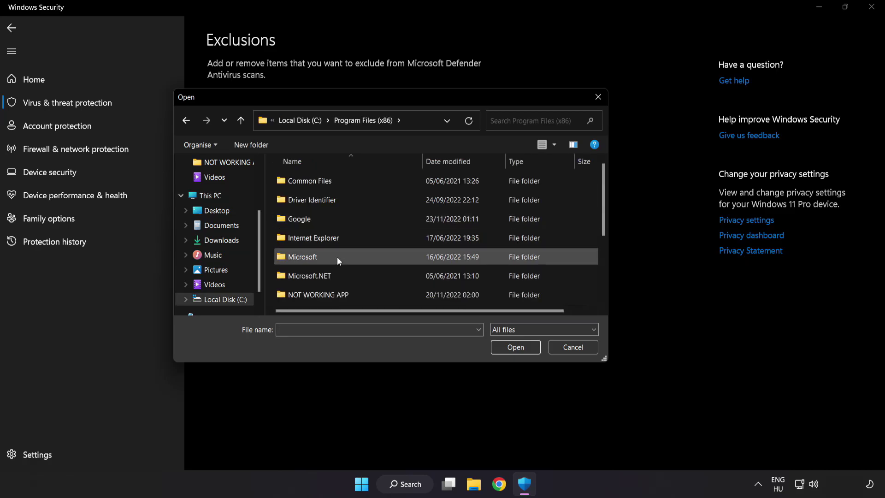
{"action": "scroll", "coordinate": [327, 304], "scroll_direction": "down", "scroll_amount": 1}
{"action": "left_click", "coordinate": [315, 240]}
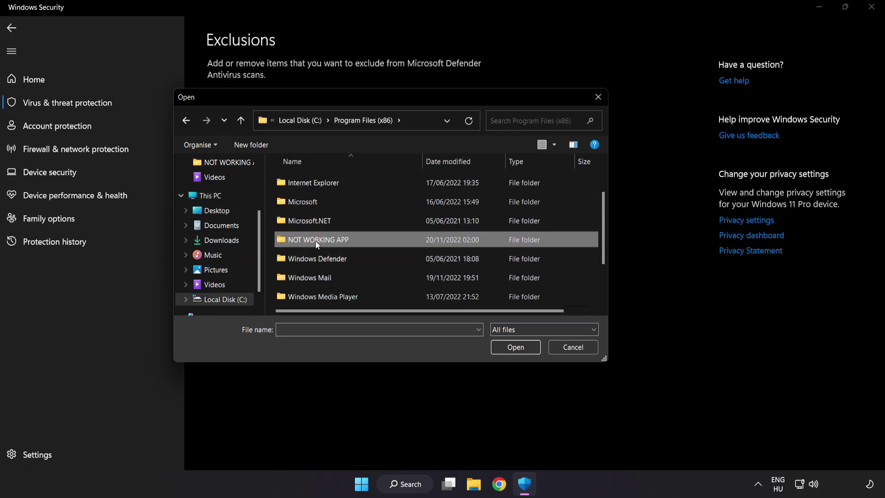
{"action": "double_click", "coordinate": [351, 239]}
{"action": "left_click", "coordinate": [345, 184]}
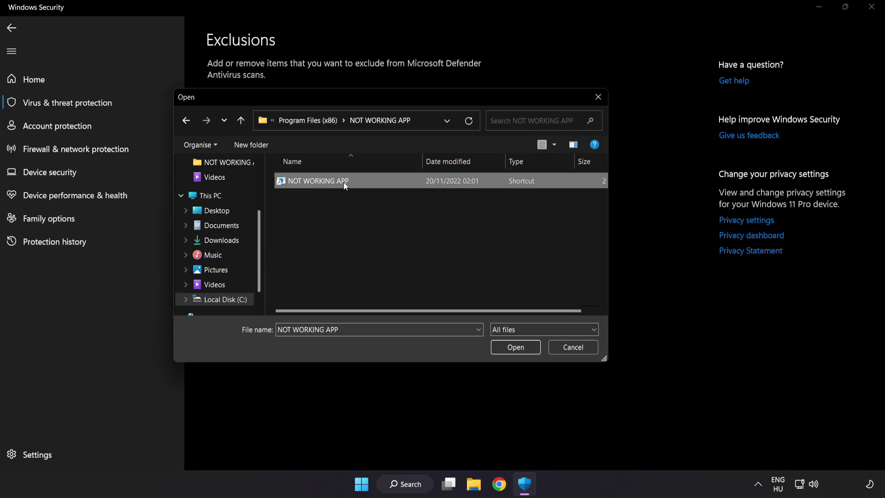
{"action": "left_click", "coordinate": [517, 352]}
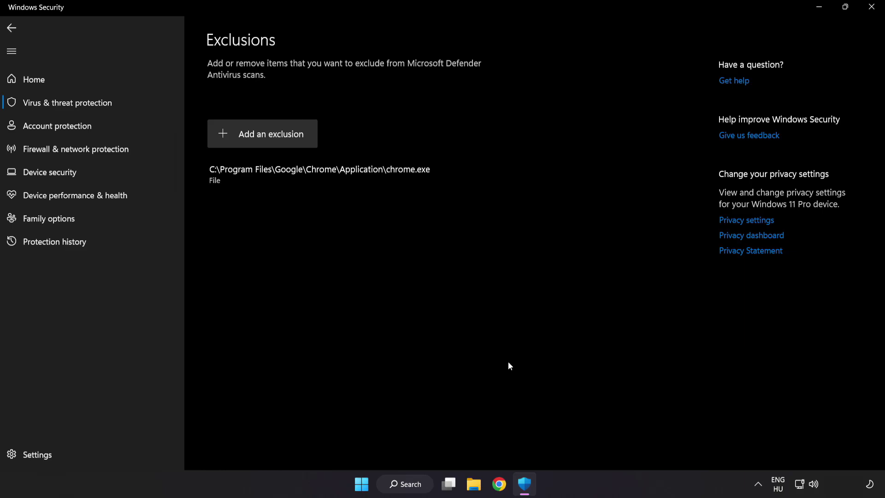
Step: Close Windows Security and show the Start menu's Sleep, Shut down and Restart options
{"action": "left_click", "coordinate": [869, 14]}
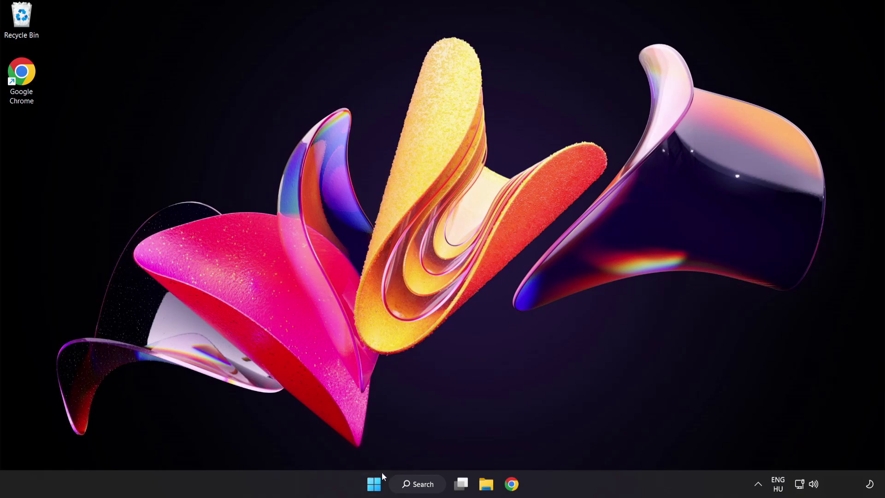
{"action": "left_click", "coordinate": [374, 484]}
{"action": "left_click", "coordinate": [587, 445]}
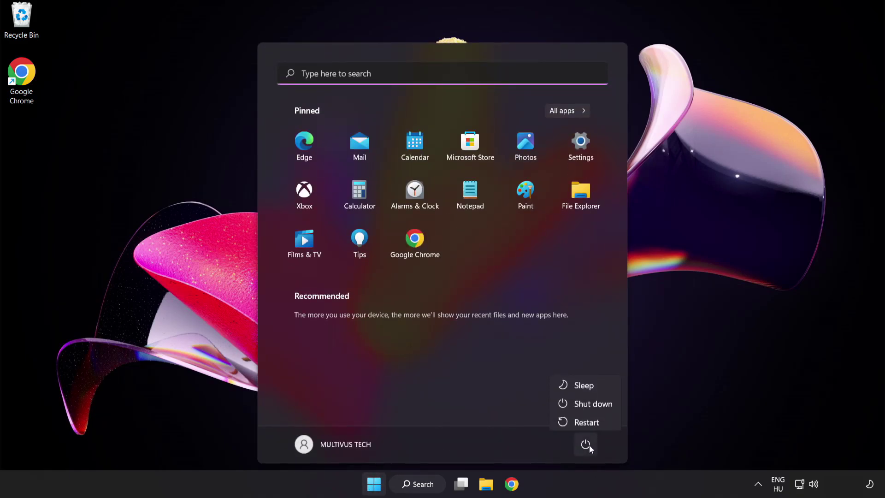